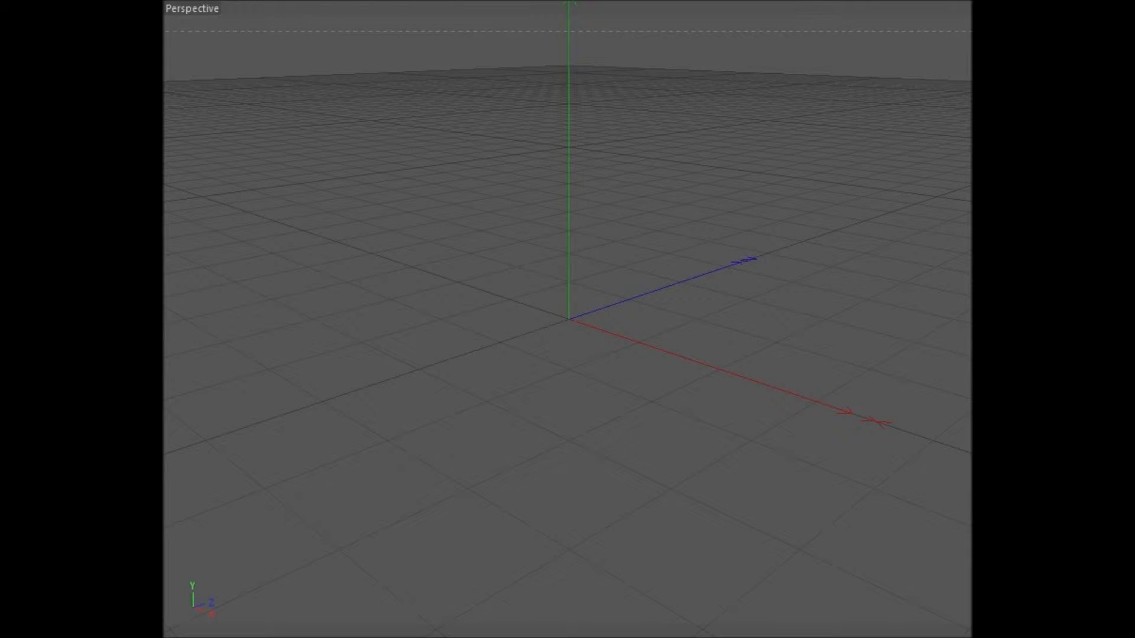
Step: Create an extruded 3D text object reading "JDog's MC" in a blocky, bevelled font
{"action": "key", "text": "ctrl+z"}
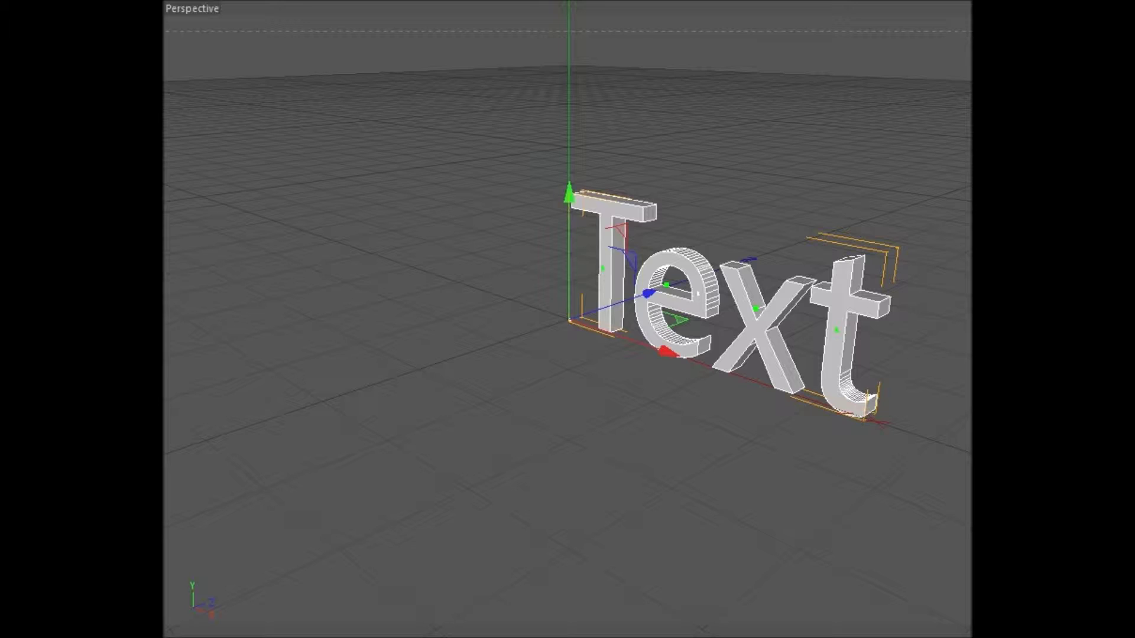
{"action": "type", "text": "JDog"}
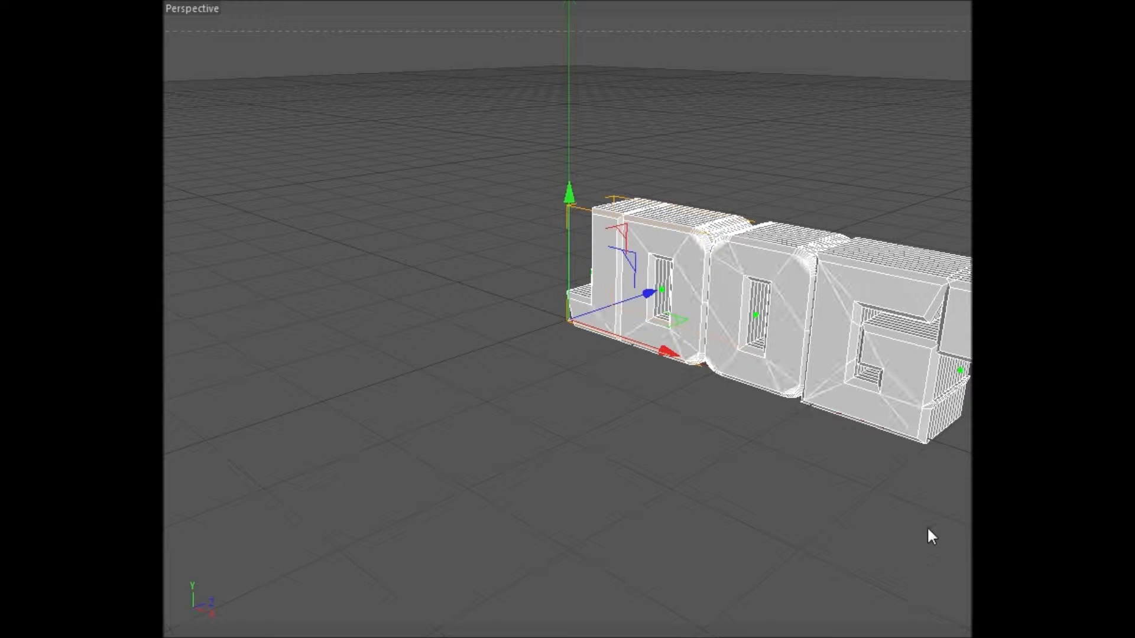
{"action": "left_click", "coordinate": [927, 528]}
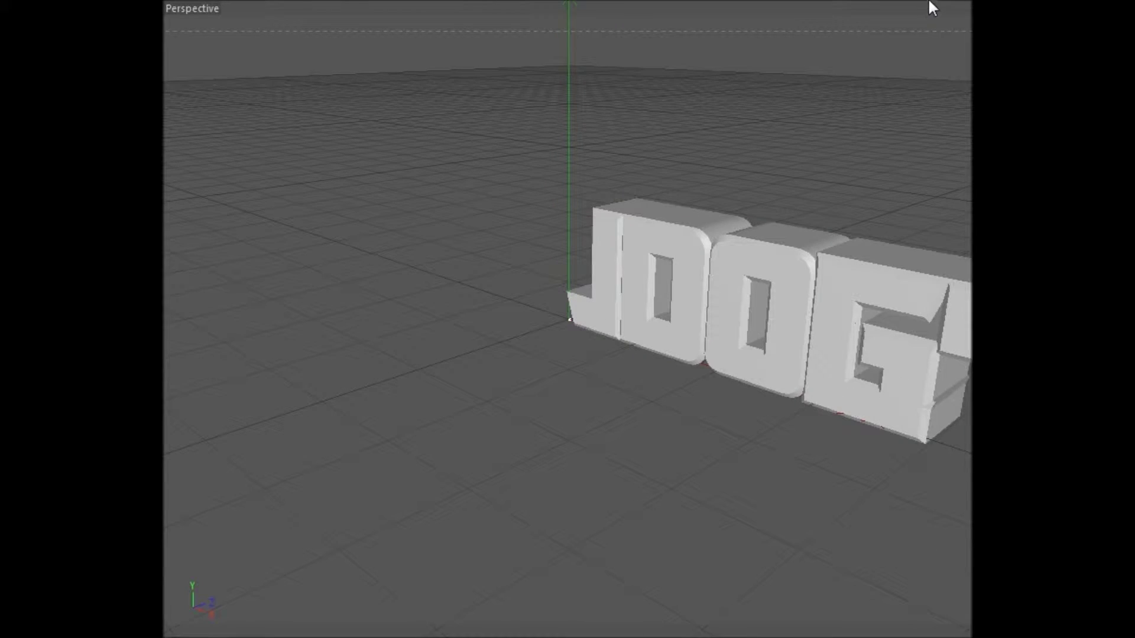
Step: Shift the text along the negative X axis to centre it around the origin and apply the cyan materials to it
{"action": "left_click_drag", "start_coordinate": [927, 2], "coordinate": [969, 1]}
{"action": "scroll", "coordinate": [567, 319], "scroll_direction": "down", "scroll_amount": 3}
{"action": "left_click", "coordinate": [562, 291]}
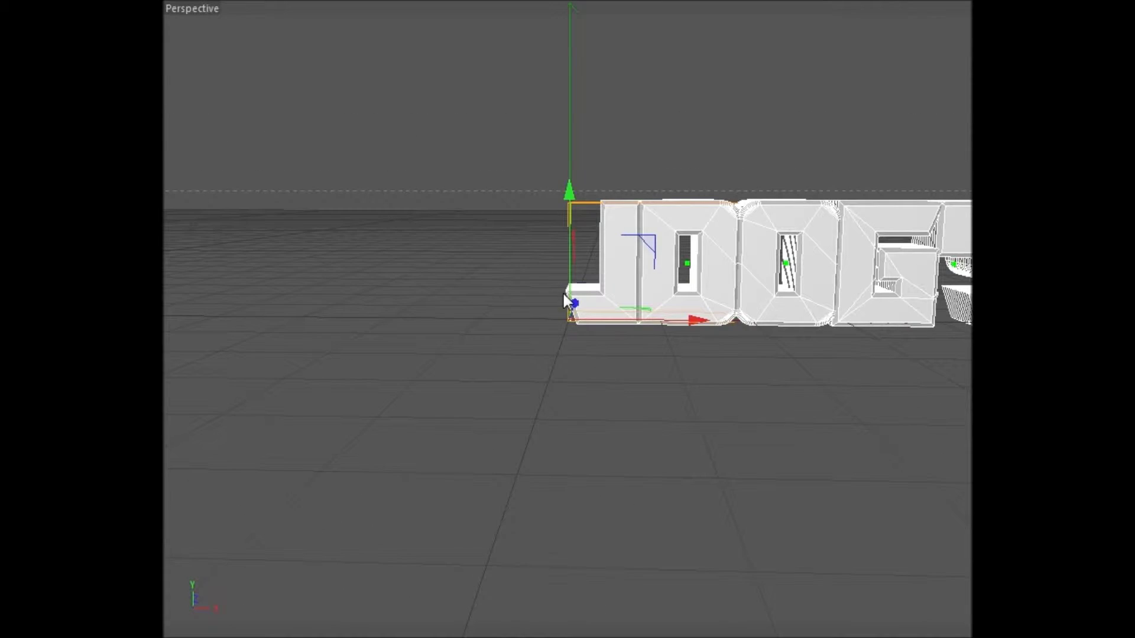
{"action": "left_click_drag", "start_coordinate": [559, 317], "coordinate": [228, 302]}
{"action": "scroll", "coordinate": [509, 263], "scroll_direction": "down", "scroll_amount": 3}
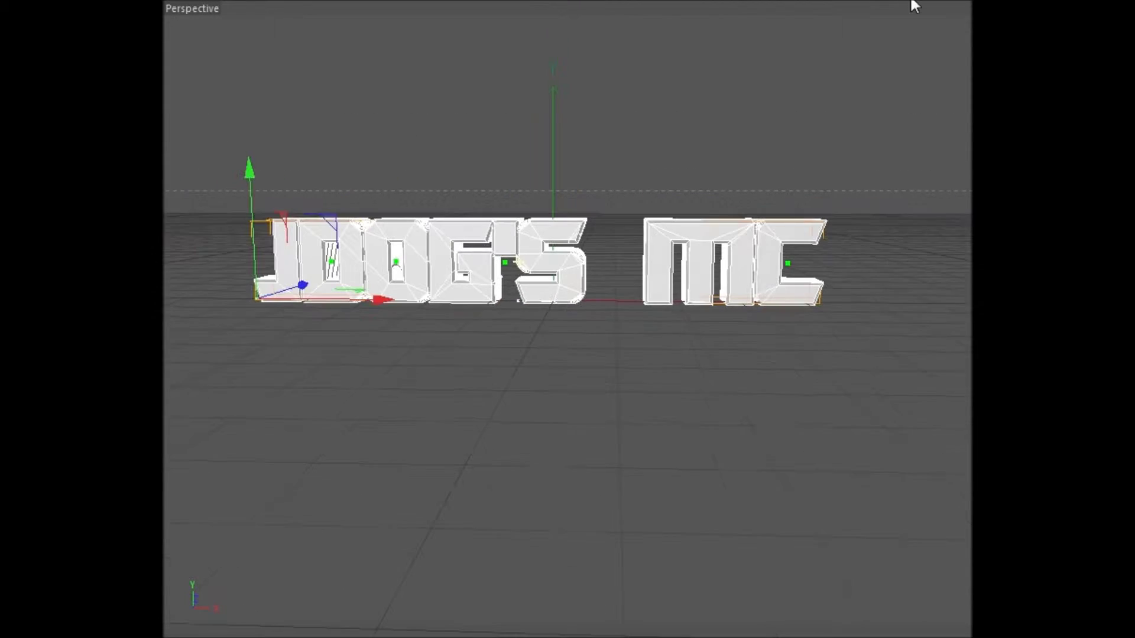
{"action": "left_click_drag", "start_coordinate": [928, 5], "coordinate": [1000, 23]}
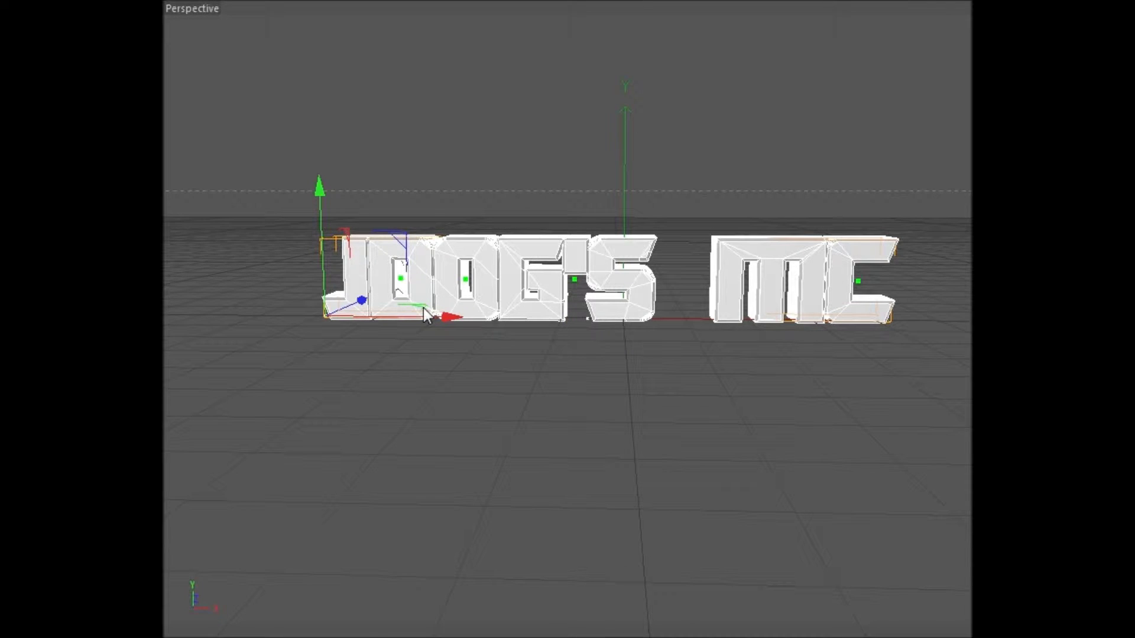
{"action": "left_click_drag", "start_coordinate": [423, 308], "coordinate": [423, 308]}
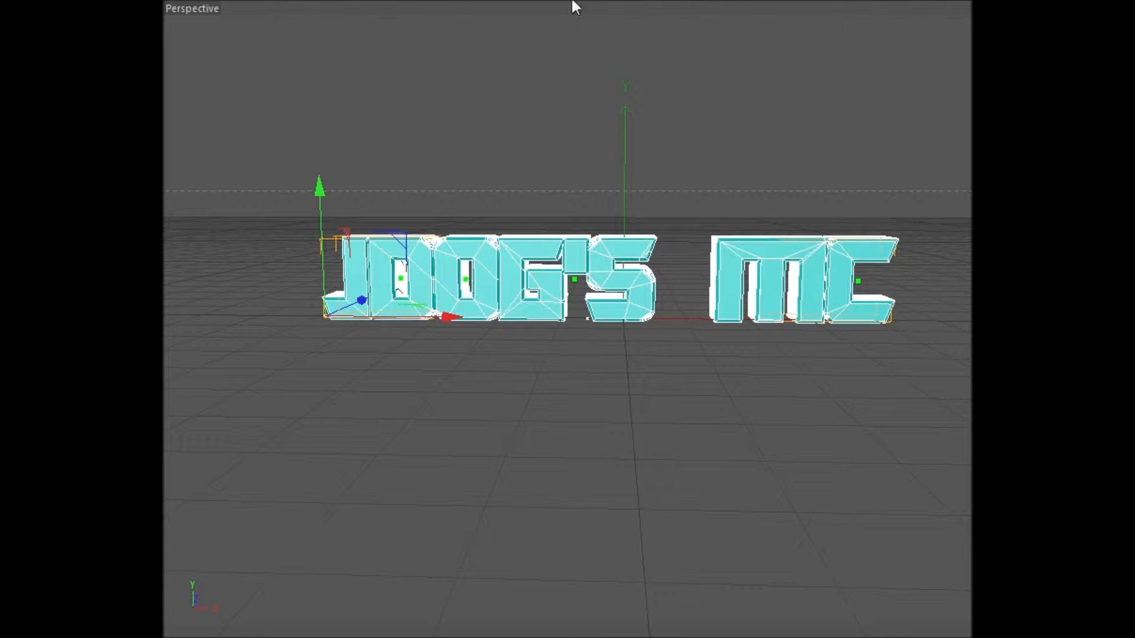
{"action": "left_click", "coordinate": [567, 116]}
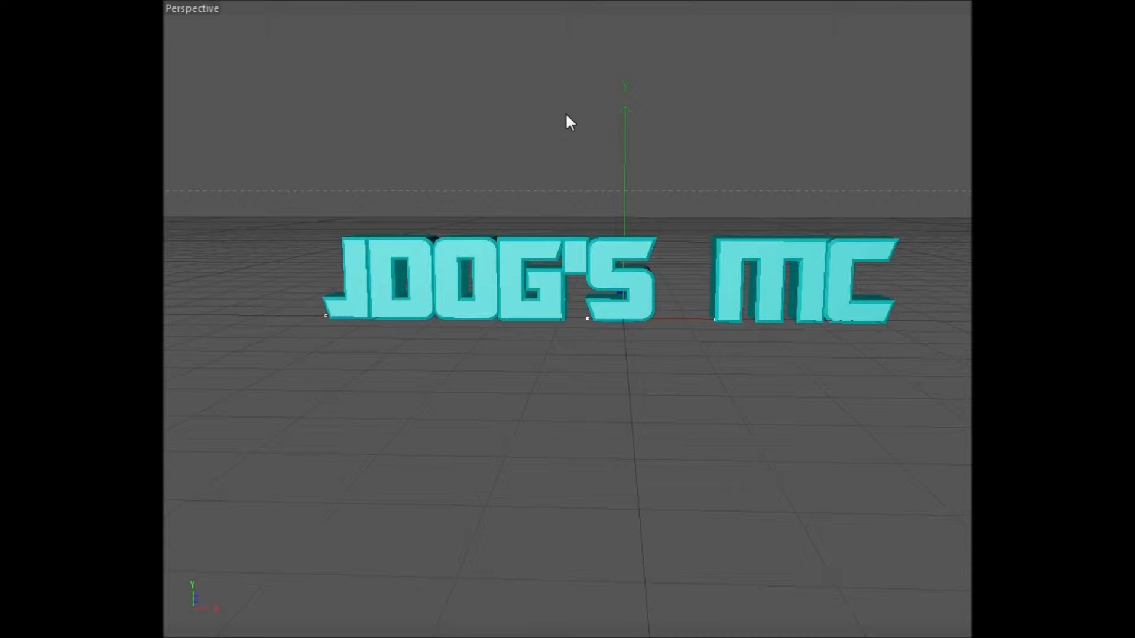
Step: Add a floor plane under the text and stand a second plane upright behind the text as a back wall
{"action": "left_click", "coordinate": [339, 1]}
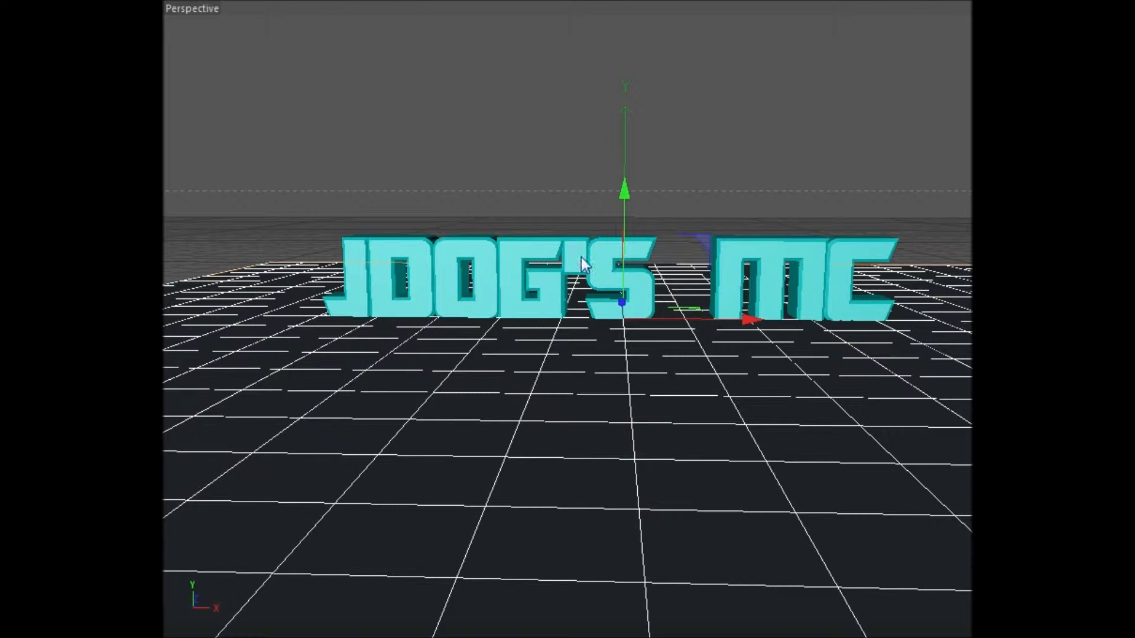
{"action": "key", "text": "r"}
{"action": "left_click_drag", "start_coordinate": [623, 349], "coordinate": [643, 89]}
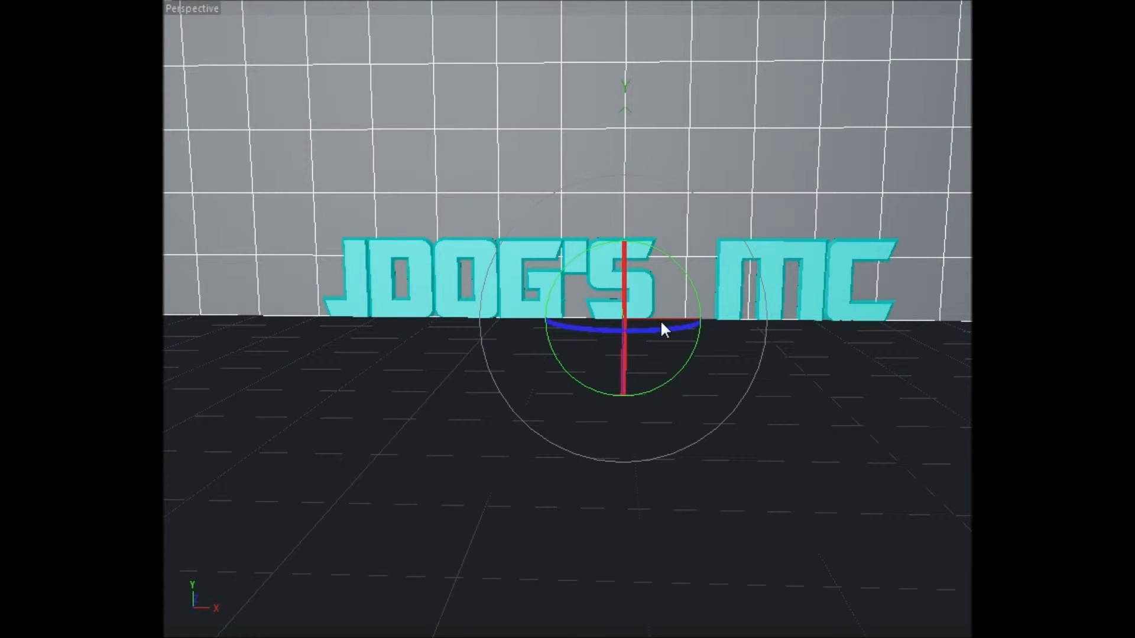
{"action": "key", "text": "e"}
{"action": "mouse_move", "coordinate": [620, 449]}
{"action": "left_mouse_down"}
{"action": "mouse_move", "coordinate": [620, 436]}
{"action": "mouse_move", "coordinate": [629, 444]}
{"action": "left_mouse_up"}
{"action": "left_click_drag", "start_coordinate": [626, 307], "coordinate": [625, 270]}
Step: Rotate another plane upright and move it along the negative X axis to form a side wall beside the J
{"action": "left_click", "coordinate": [591, 246]}
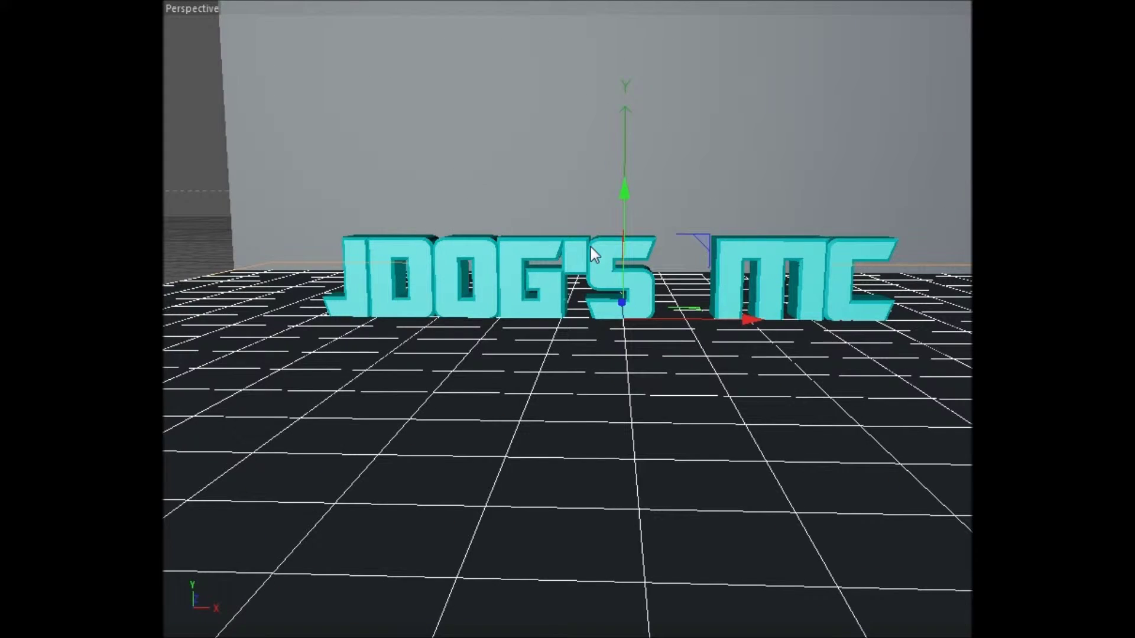
{"action": "key", "text": "r"}
{"action": "left_click_drag", "start_coordinate": [624, 290], "coordinate": [646, 286]}
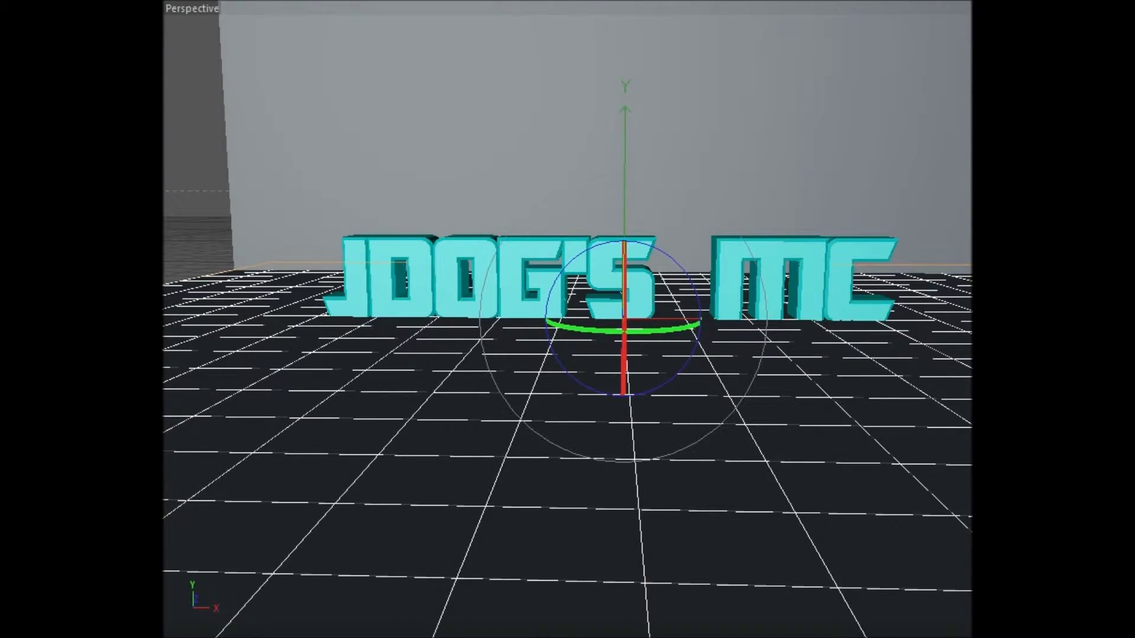
{"action": "left_click_drag", "start_coordinate": [548, 325], "coordinate": [633, 327]}
{"action": "left_click_drag", "start_coordinate": [687, 275], "coordinate": [560, 222]}
{"action": "key", "text": "e"}
{"action": "left_click_drag", "start_coordinate": [471, 318], "coordinate": [163, 299]}
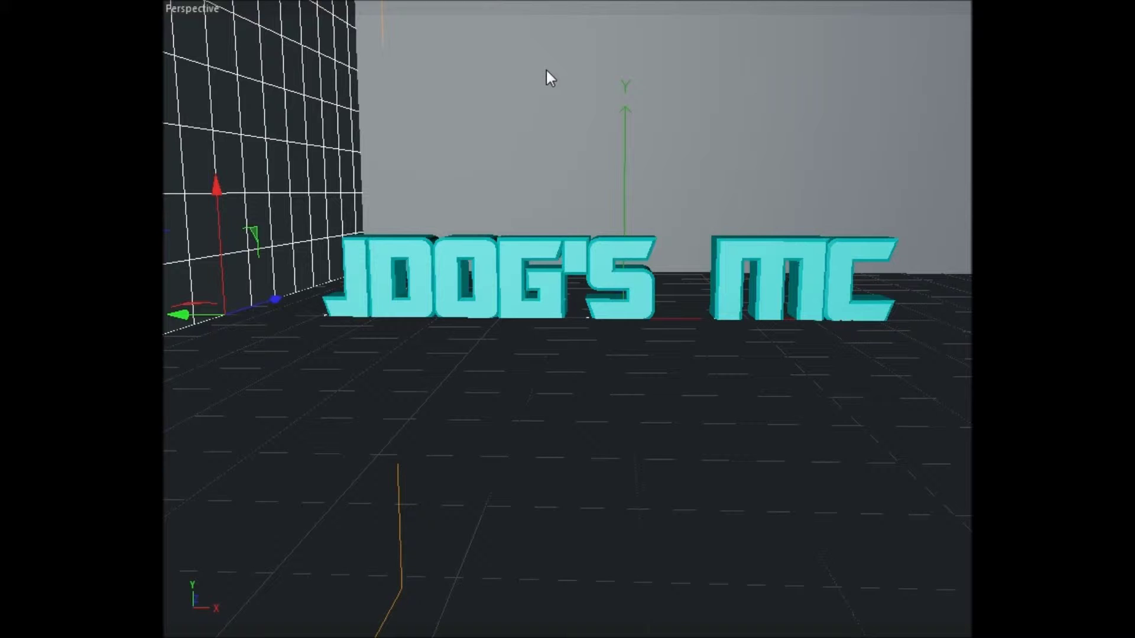
Step: Apply a white material to the back wall, side wall and floor planes
{"action": "left_click", "coordinate": [547, 71]}
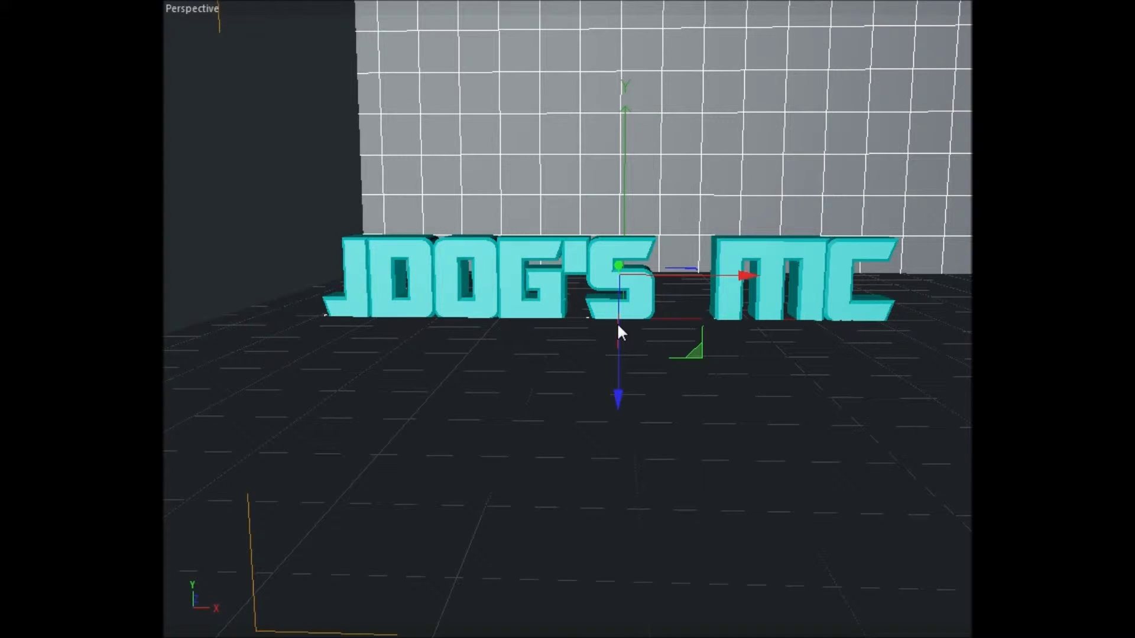
{"action": "key", "text": "ctrl+z"}
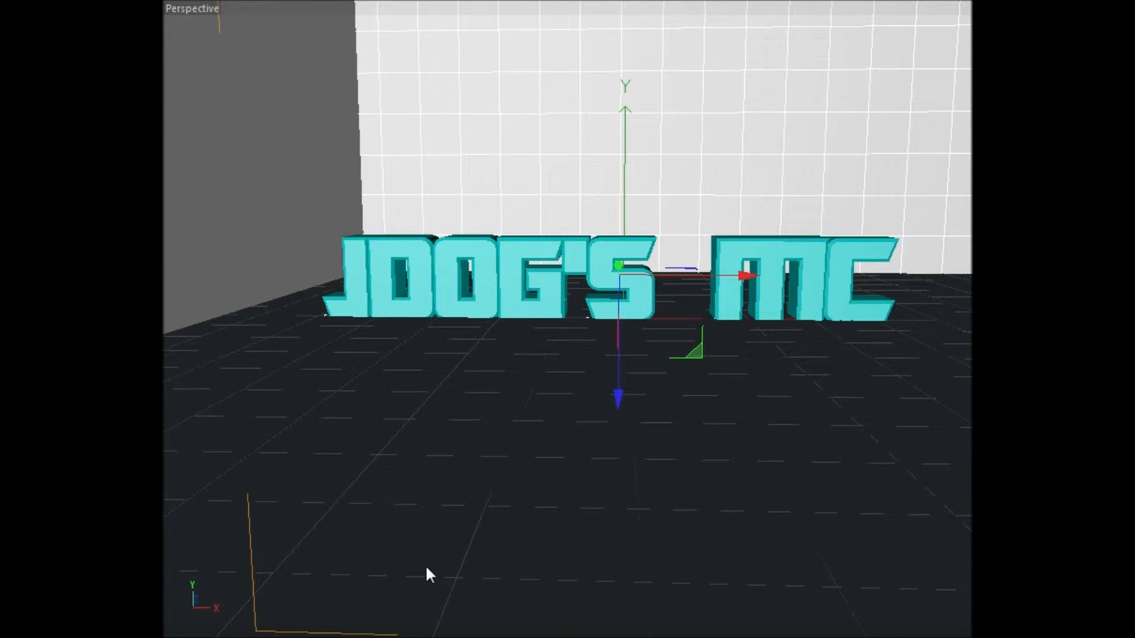
{"action": "key", "text": "ctrl+z"}
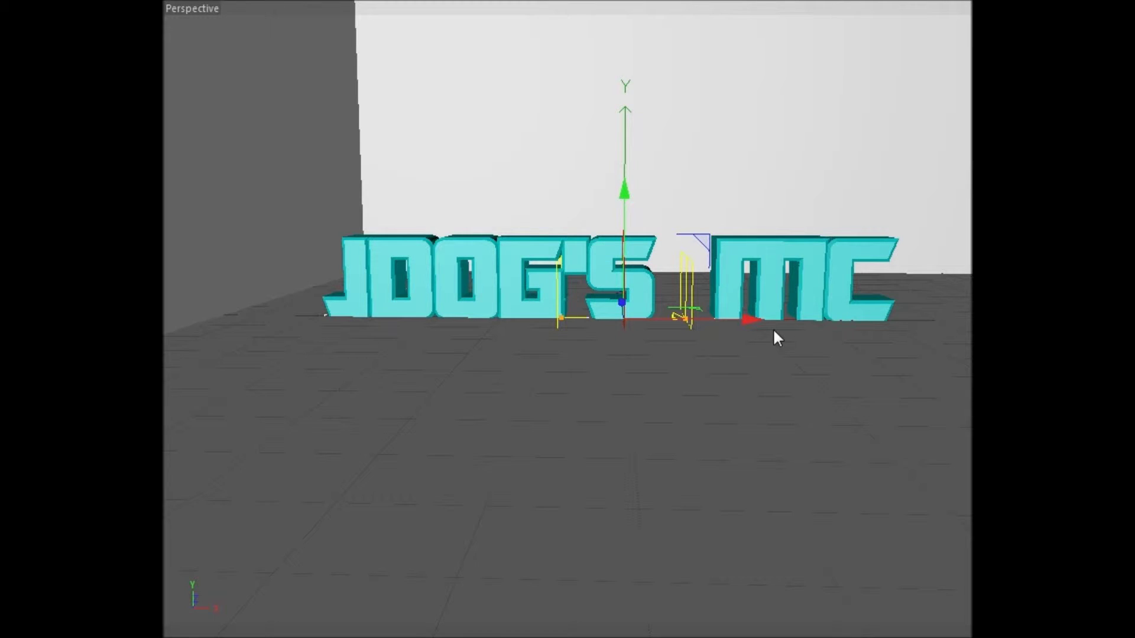
Step: Move the effector with the linear falloff along the negative X axis toward the beginning of the text
{"action": "left_click_drag", "start_coordinate": [750, 319], "coordinate": [571, 318]}
{"action": "left_click", "coordinate": [967, 4]}
{"action": "key", "text": "ctrl+z"}
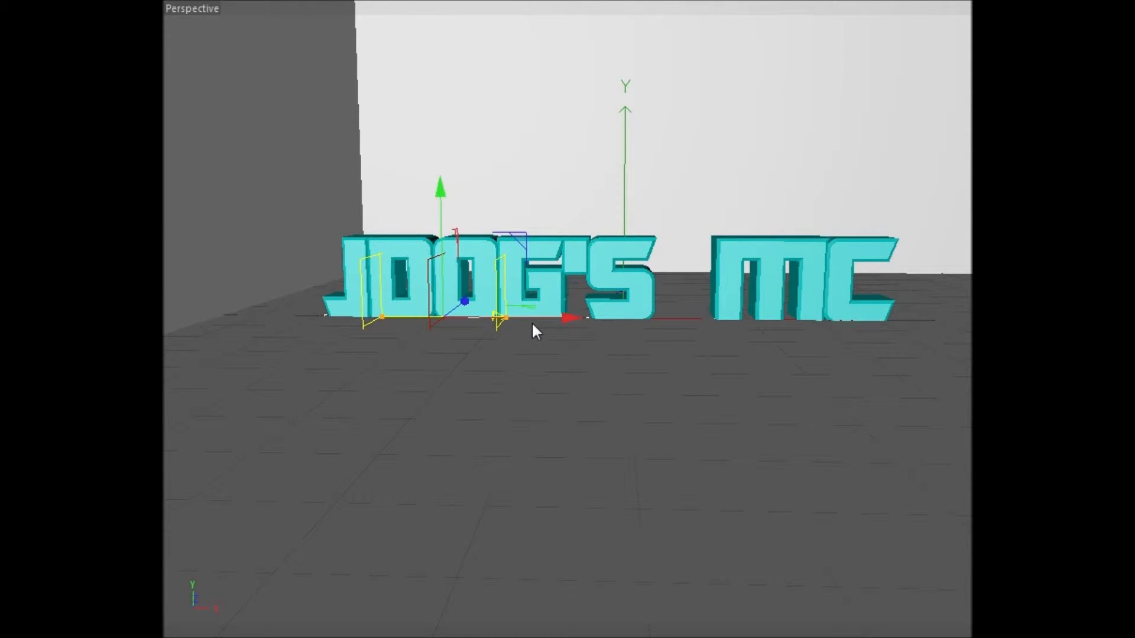
{"action": "left_click_drag", "start_coordinate": [532, 324], "coordinate": [441, 331]}
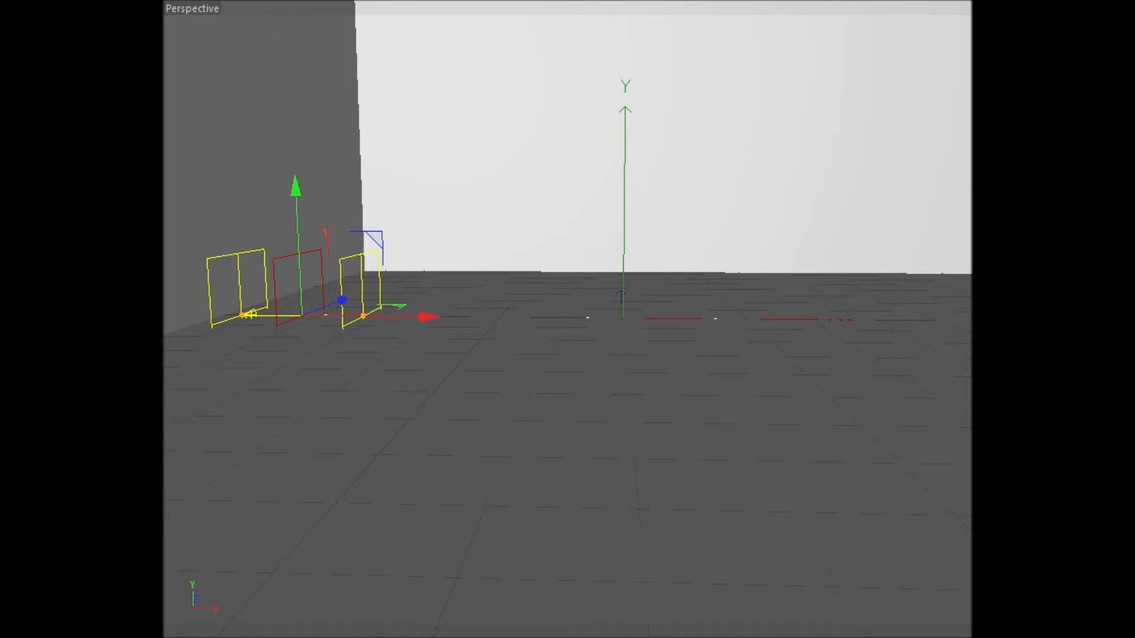
Step: Test the effector's sweep along X and keyframe its starting position just before the letter J
{"action": "left_click", "coordinate": [362, 318]}
{"action": "left_click_drag", "start_coordinate": [424, 317], "coordinate": [892, 453]}
{"action": "key", "text": "ctrl+z"}
{"action": "left_click", "coordinate": [277, 2]}
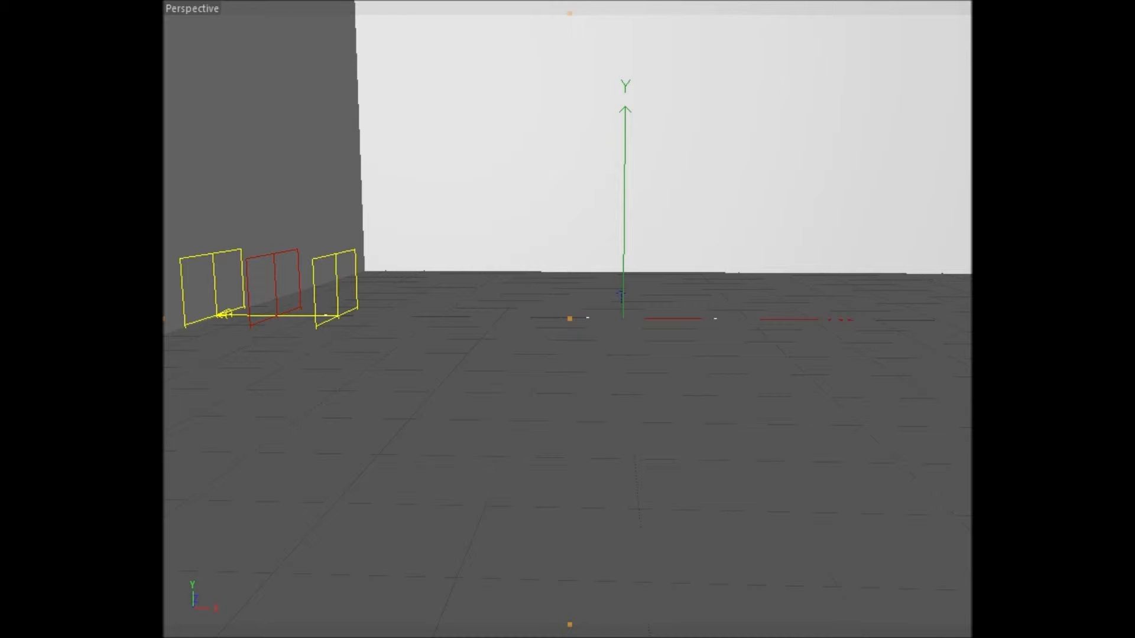
{"action": "key", "text": "ctrl+z"}
{"action": "left_click_drag", "start_coordinate": [403, 317], "coordinate": [569, 335]}
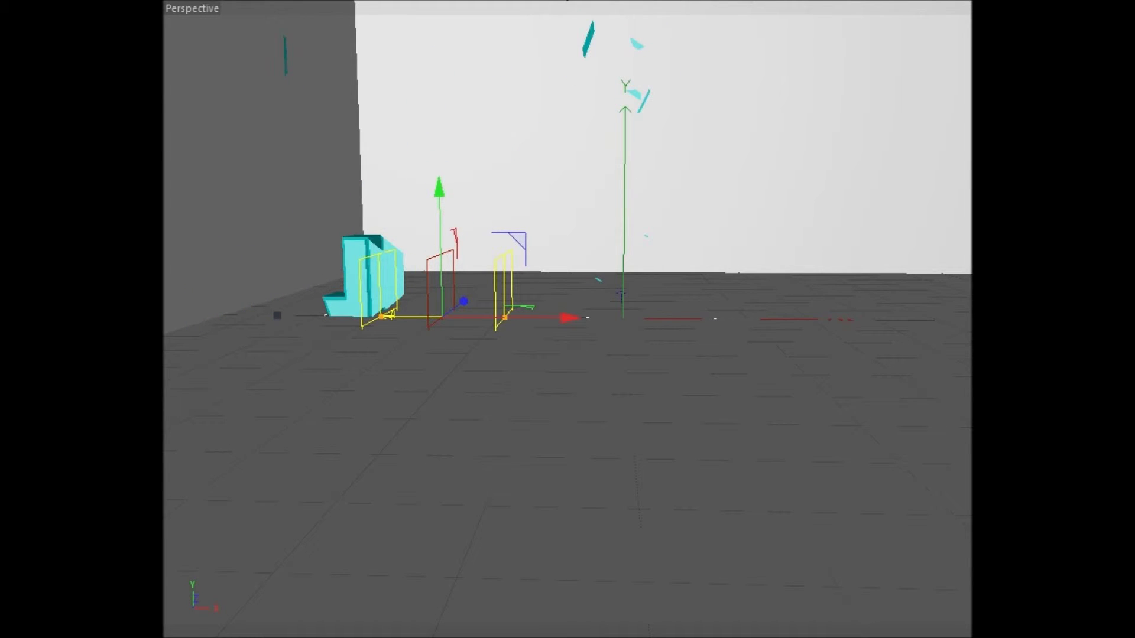
{"action": "key", "text": "ctrl+z"}
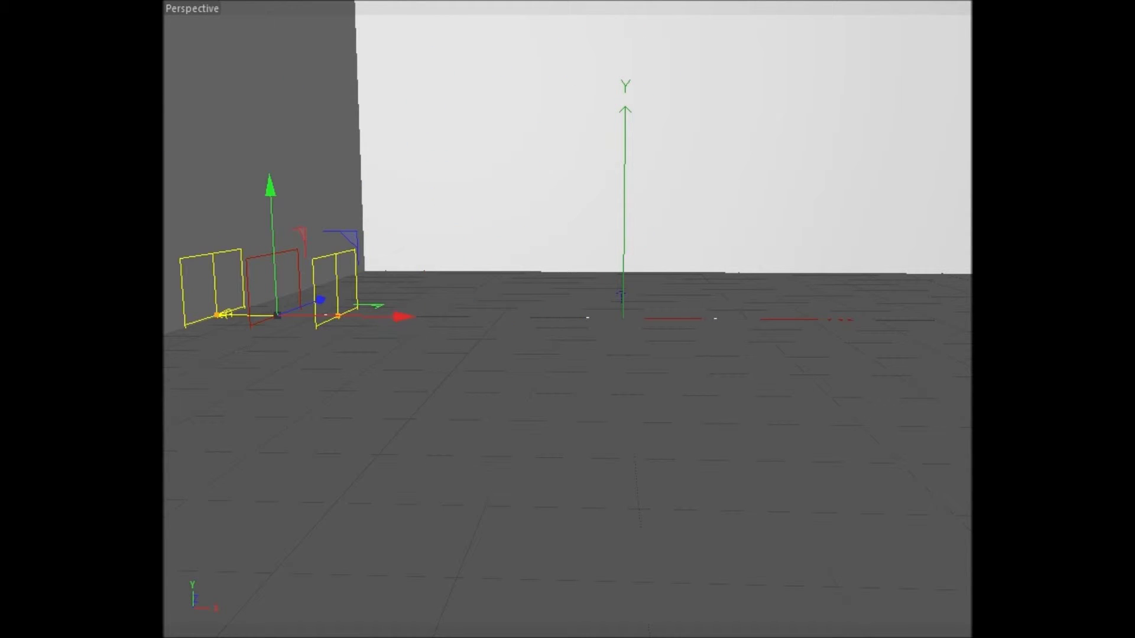
Step: Keyframe the effector moving in stages along the positive X axis so the letters of "JDOG'" assemble one after another
{"action": "left_click_drag", "start_coordinate": [400, 317], "coordinate": [561, 318]}
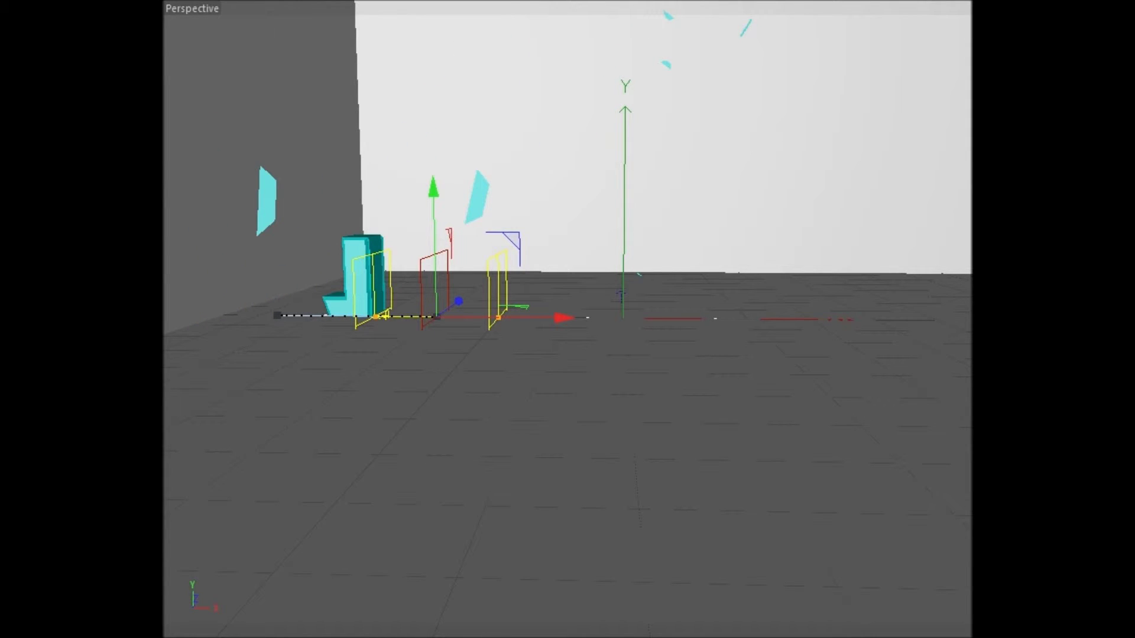
{"action": "left_click_drag", "start_coordinate": [562, 317], "coordinate": [644, 326]}
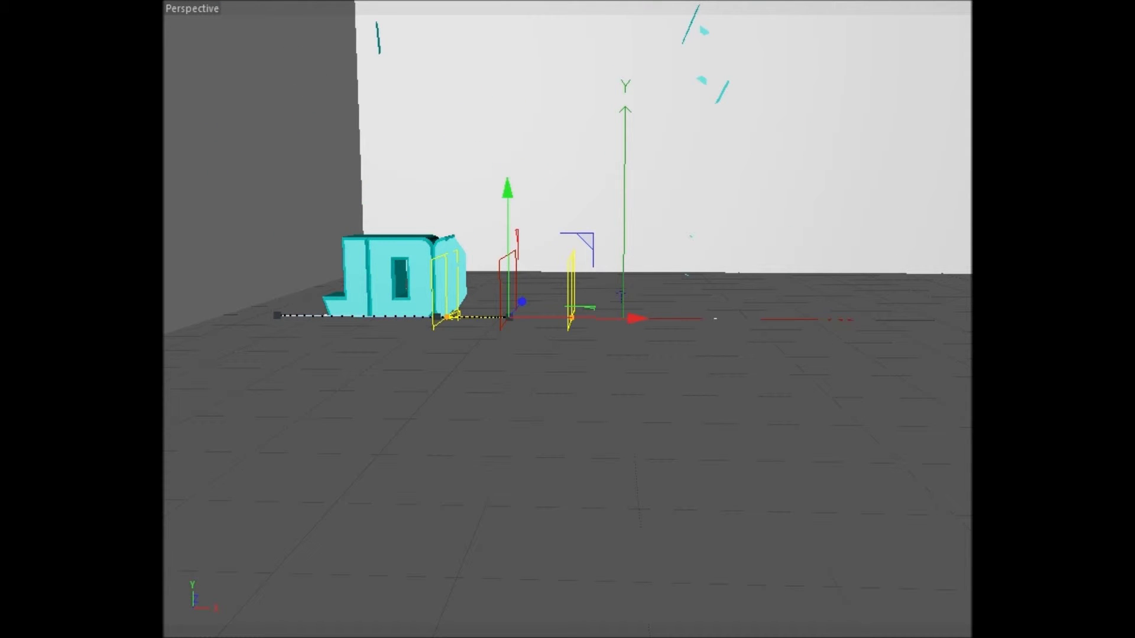
{"action": "left_click_drag", "start_coordinate": [633, 318], "coordinate": [702, 318]}
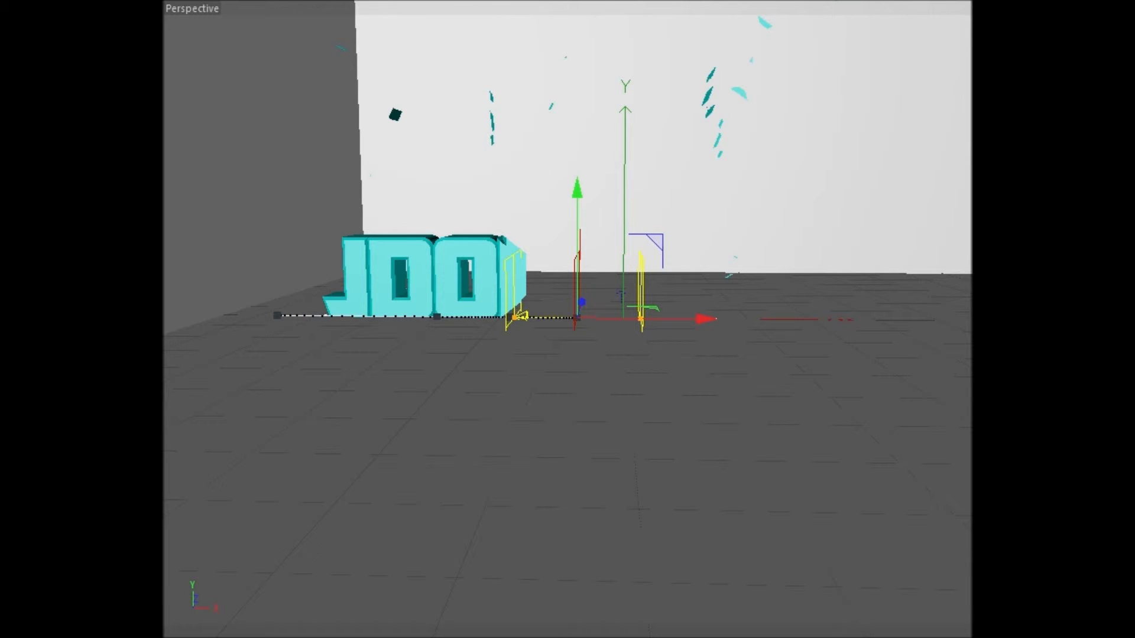
{"action": "left_click_drag", "start_coordinate": [711, 322], "coordinate": [811, 329]}
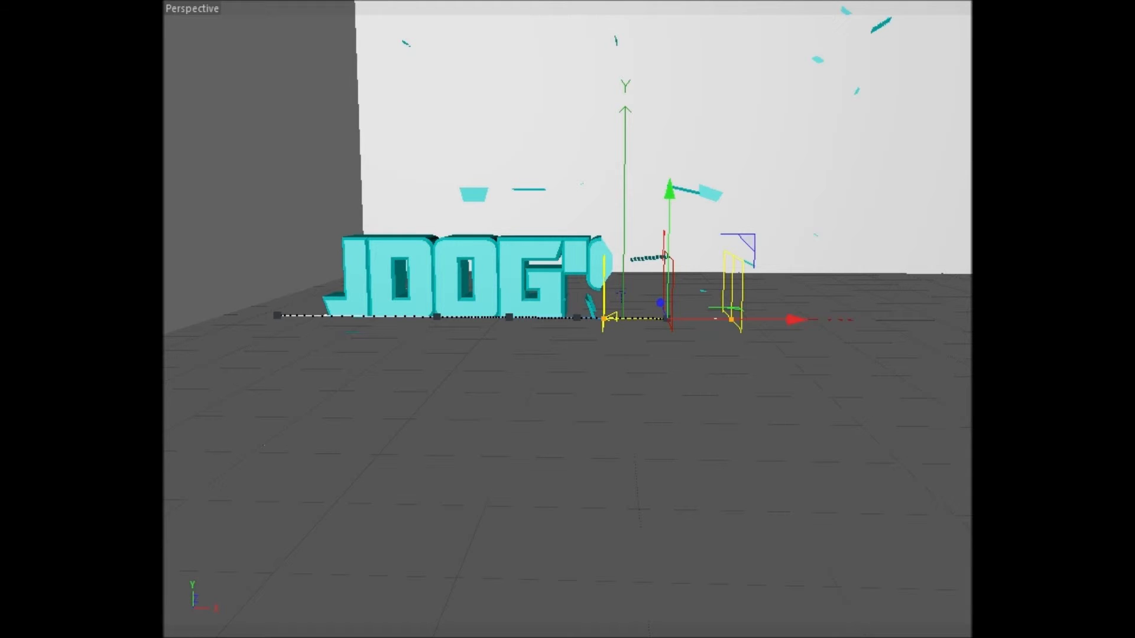
Step: Keyframe the effector's remaining positions along X until it passes the final C, and play back the animation
{"action": "left_click_drag", "start_coordinate": [816, 324], "coordinate": [913, 322]}
{"action": "key", "text": "F9"}
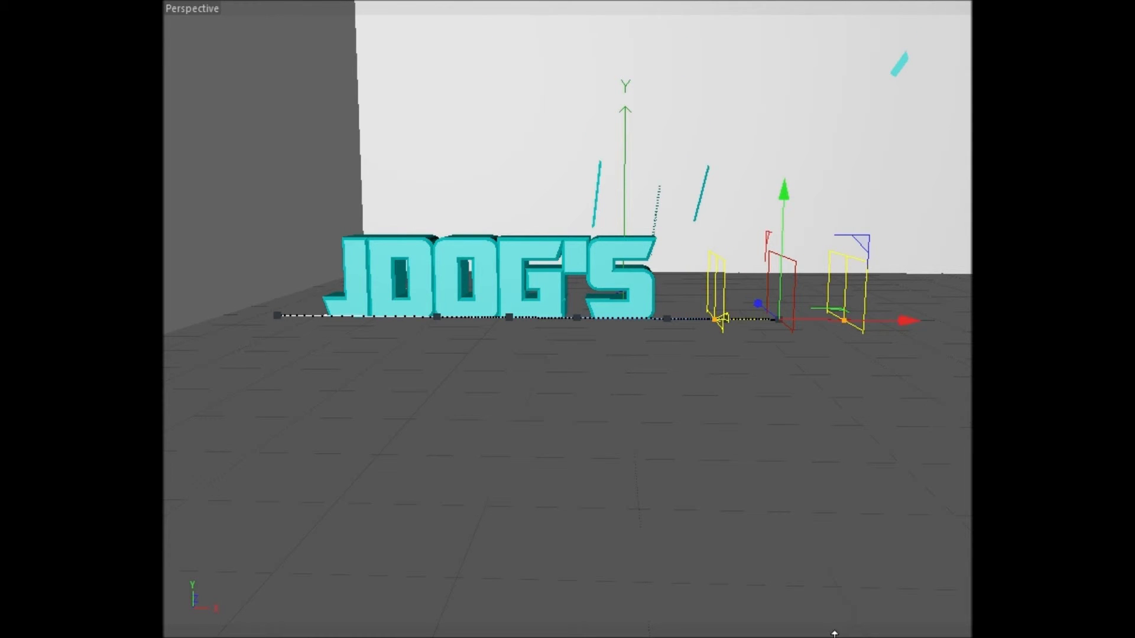
{"action": "mouse_move", "coordinate": [909, 324]}
{"action": "left_mouse_down"}
{"action": "mouse_move", "coordinate": [938, 319]}
{"action": "mouse_move", "coordinate": [907, 325]}
{"action": "left_mouse_up"}
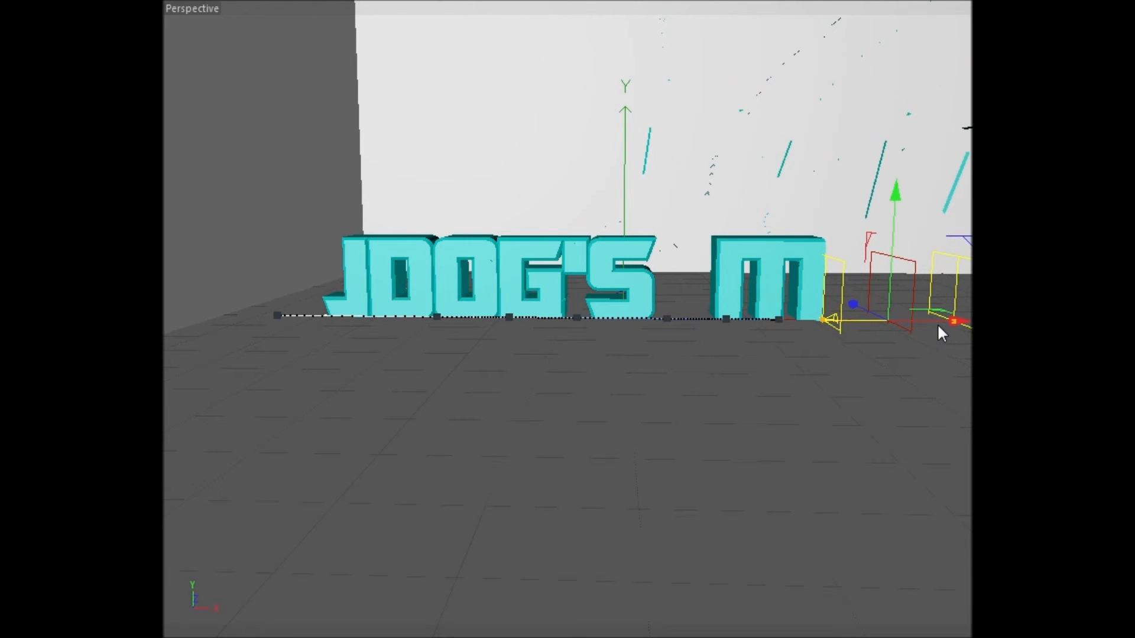
{"action": "mouse_move", "coordinate": [958, 316]}
{"action": "left_mouse_down"}
{"action": "mouse_move", "coordinate": [948, 324]}
{"action": "mouse_move", "coordinate": [973, 322]}
{"action": "mouse_move", "coordinate": [958, 324]}
{"action": "left_mouse_up"}
{"action": "key", "text": "ctrl+z"}
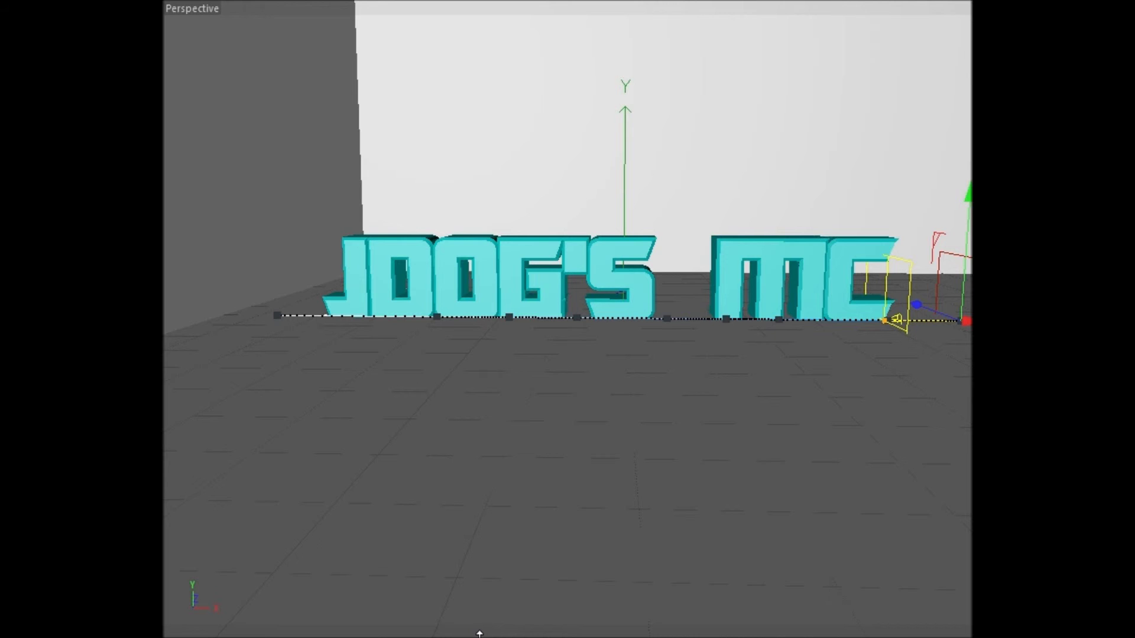
{"action": "key", "text": "F8"}
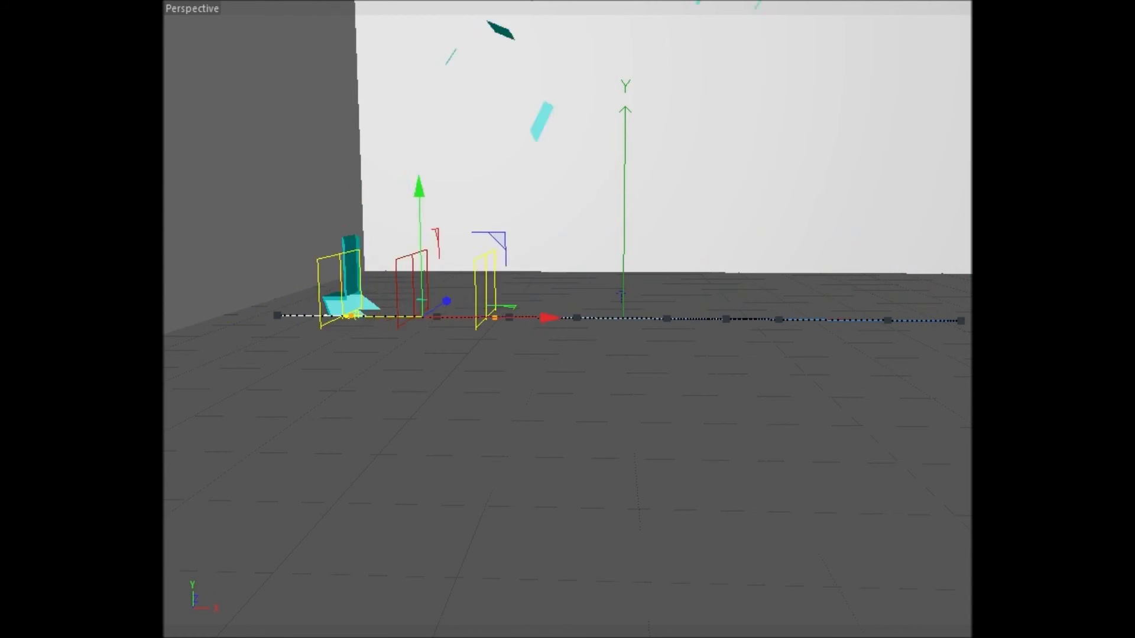